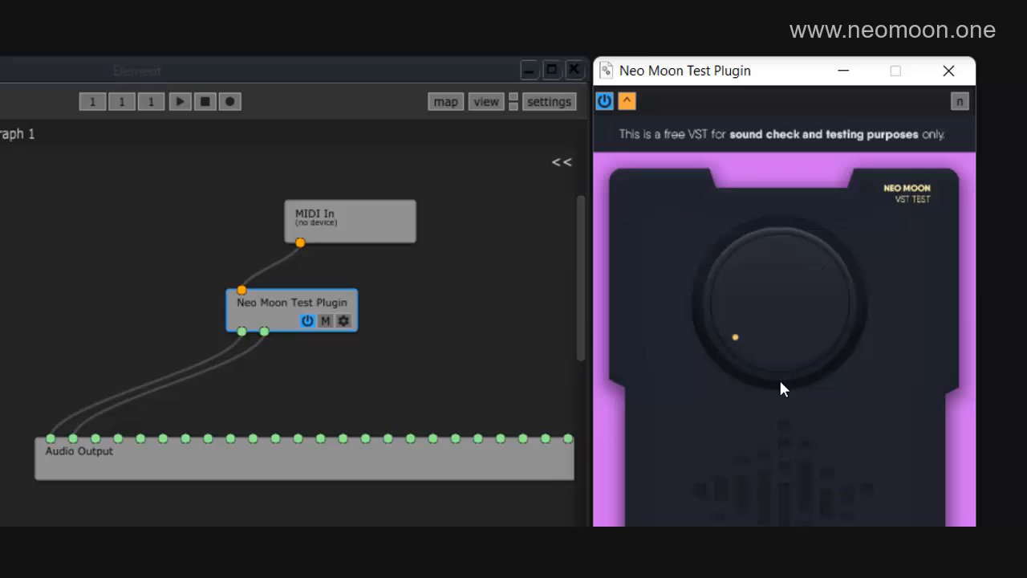
# Turn up the large knob of the Neo Moon Test Plugin and move the plugin window beside the other windows
pyautogui.moveTo(765, 261); pyautogui.dragTo(770, 229)
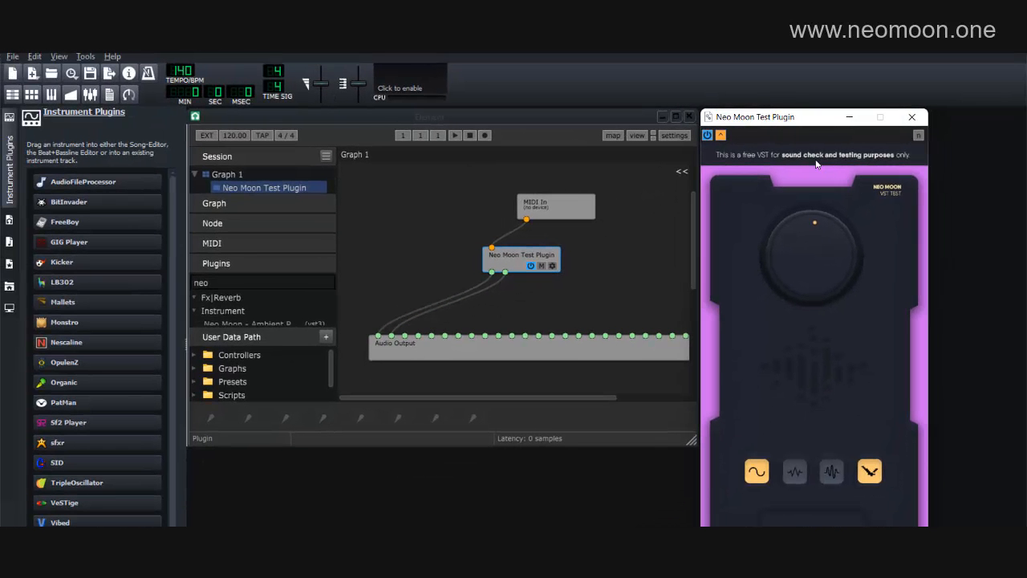
pyautogui.moveTo(785, 121); pyautogui.dragTo(517, 116)
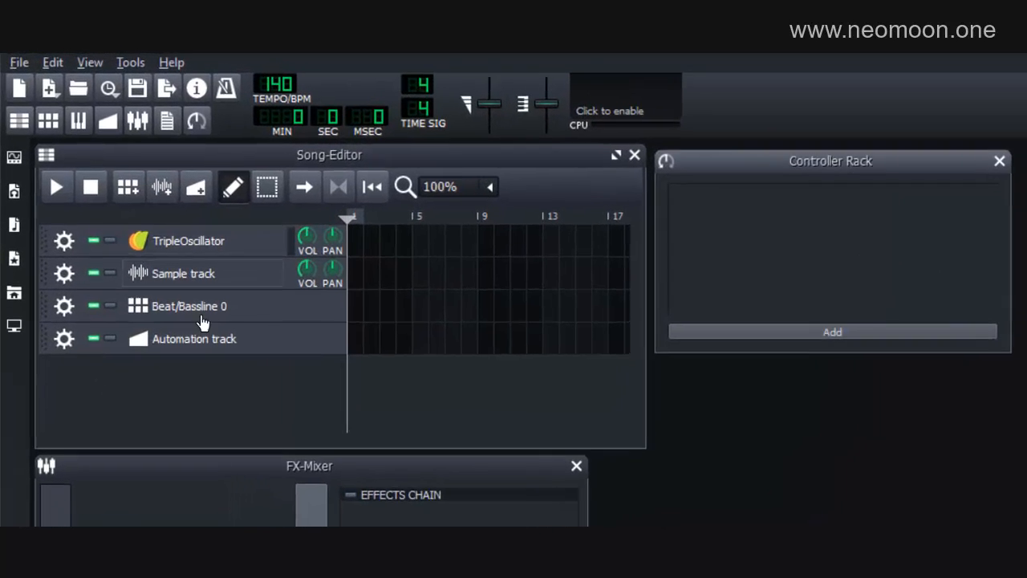
# Check the VST plugin directory in the LMMS directory settings and leave the settings without saving
pyautogui.click(54, 62)
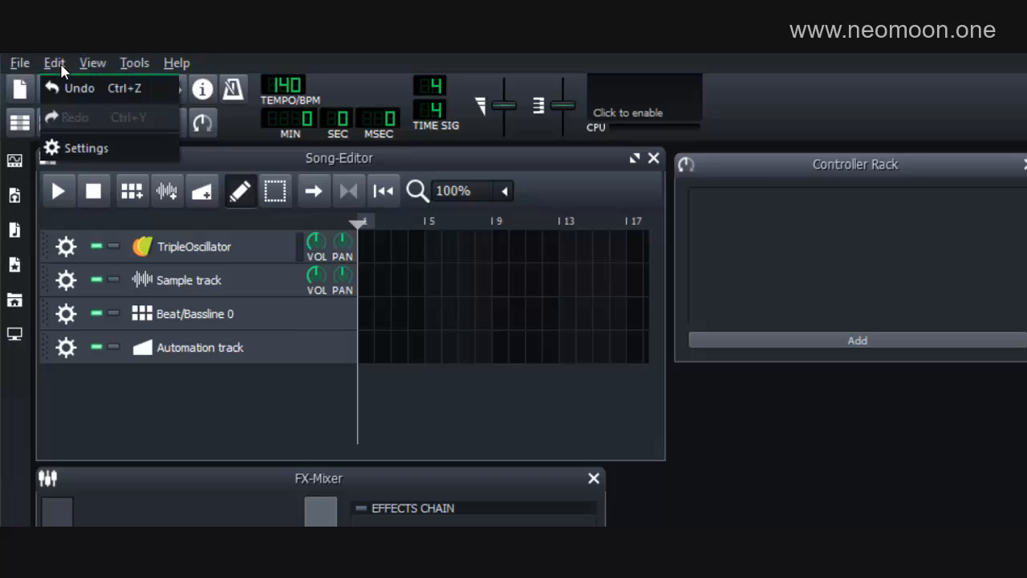
pyautogui.click(90, 150)
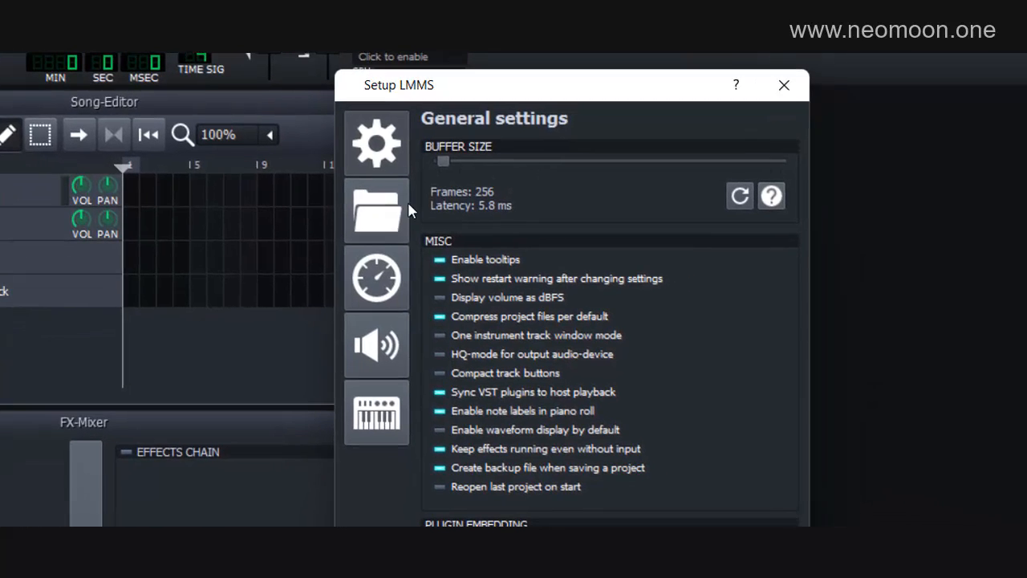
pyautogui.click(392, 221)
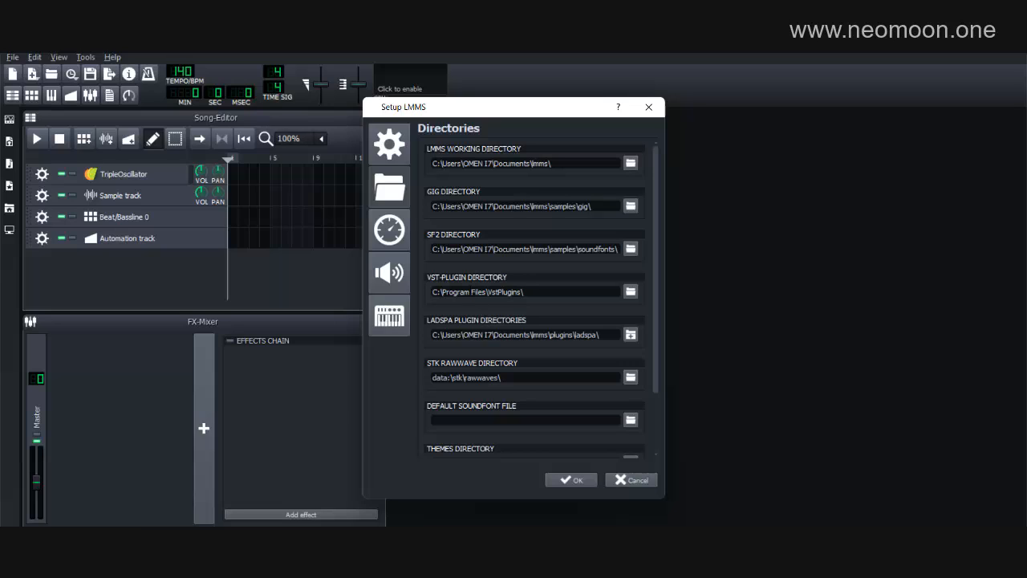
pyautogui.click(637, 480)
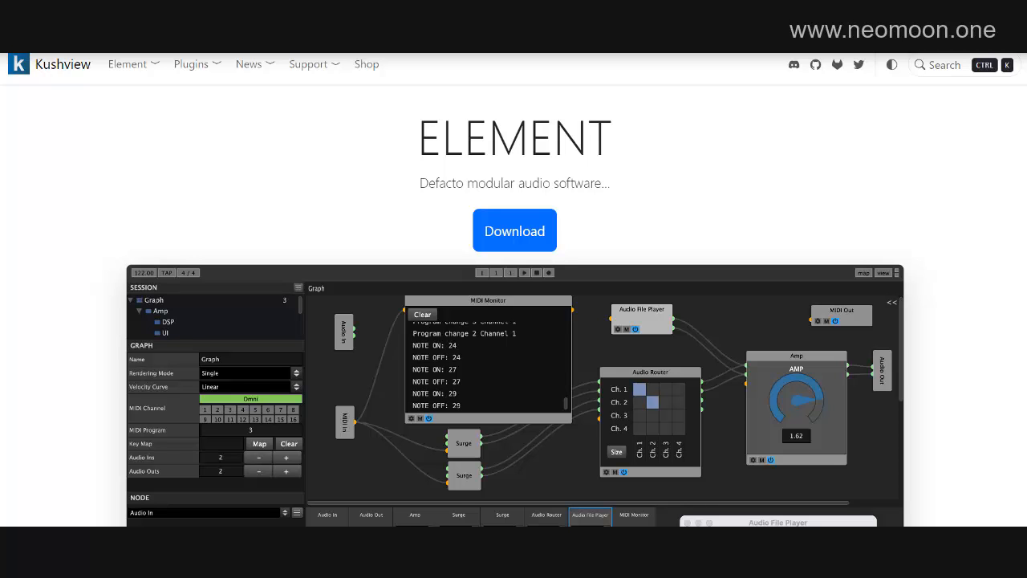
# Review the compatibility and features sections of Kushview's Element web page and return to its download link
pyautogui.scroll(-3, 513, 321)
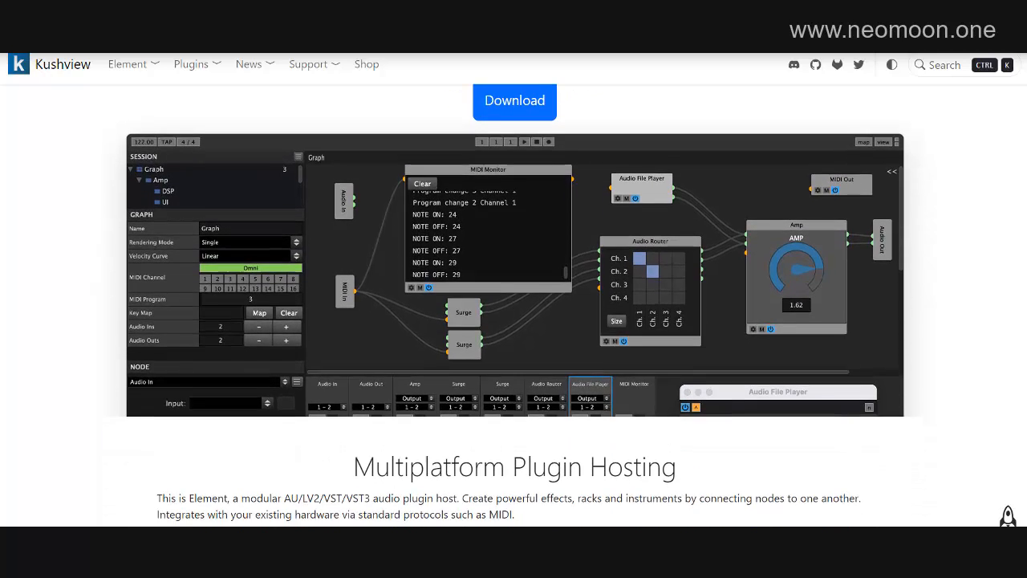
pyautogui.scroll(-4, 514, 305)
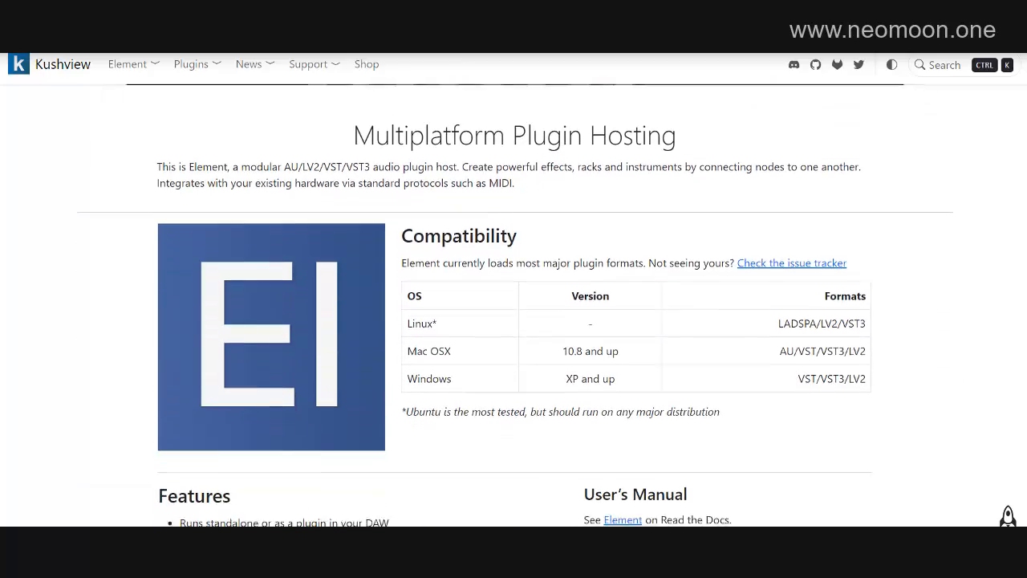
pyautogui.scroll(-1, 514, 305)
pyautogui.scroll(-3, 513, 305)
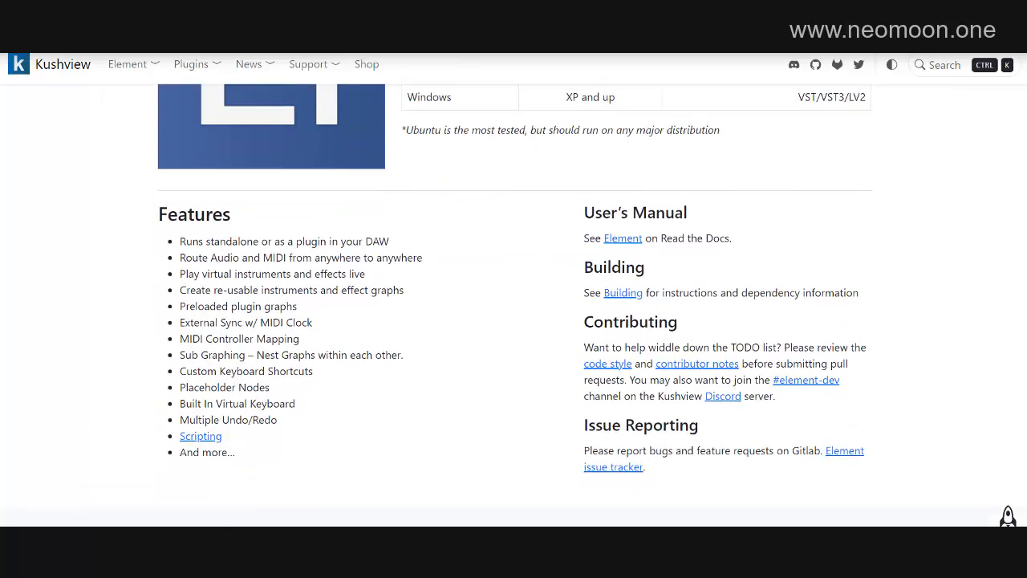
pyautogui.press('Home')
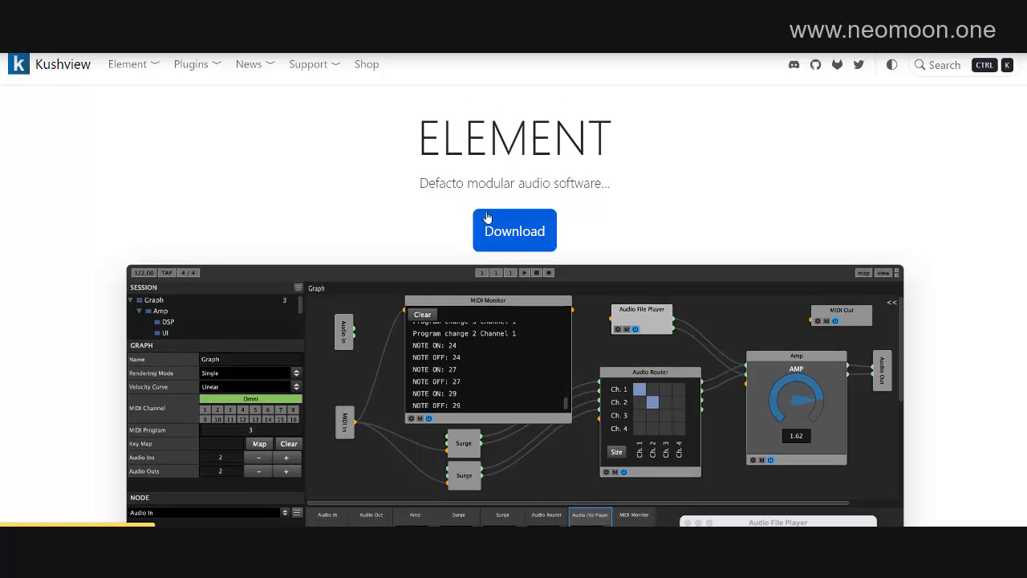
pyautogui.scroll(-1, 752, 232)
pyautogui.scroll(-1, 753, 232)
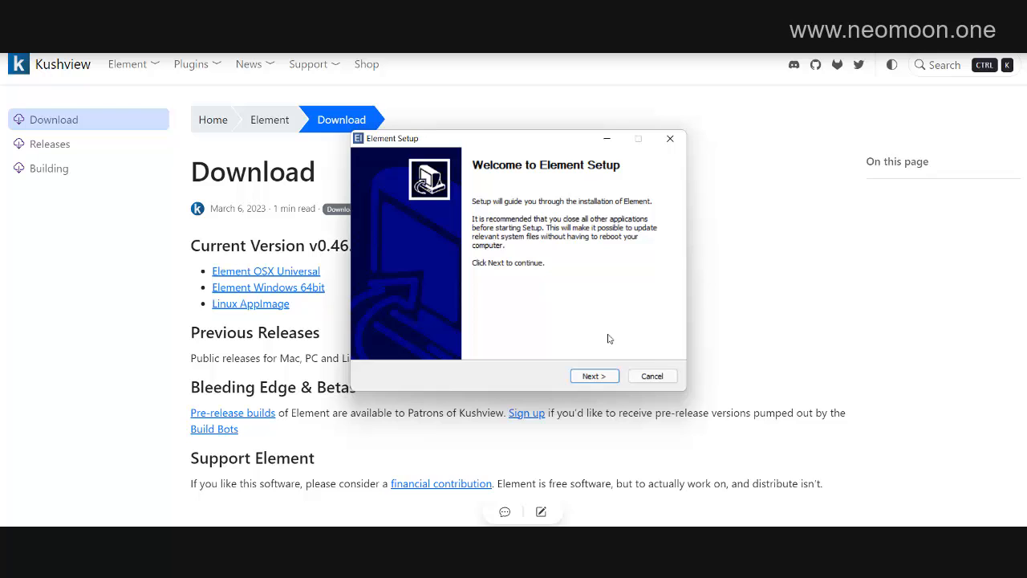
# Accept the Element licence and keep the default folders for the standalone app, VST2 plugin (C:\Program Files\VstPlugins) and VST3 plugin (C:\Program Files\Common Files\VST3)
pyautogui.click(593, 377)
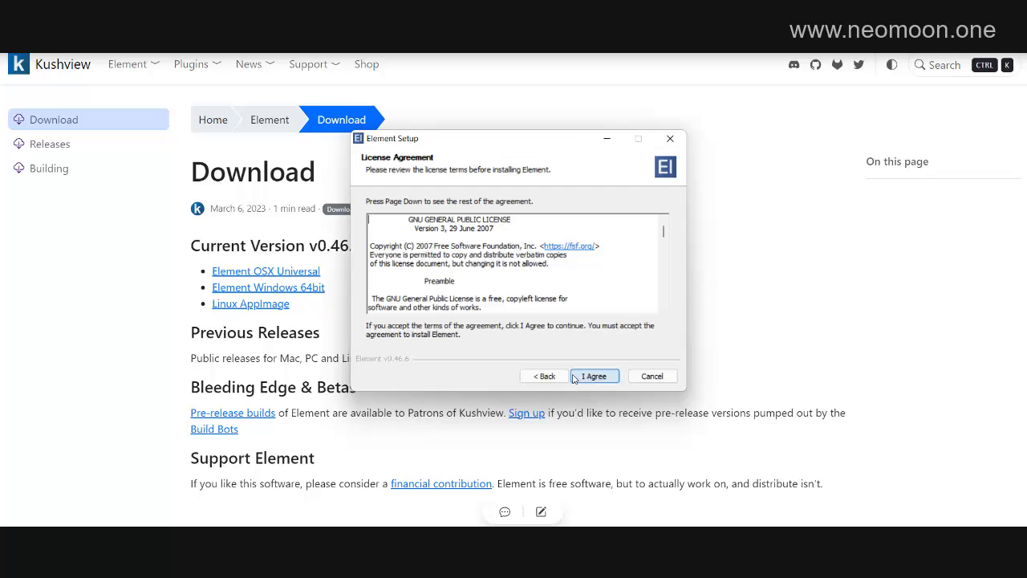
pyautogui.click(593, 377)
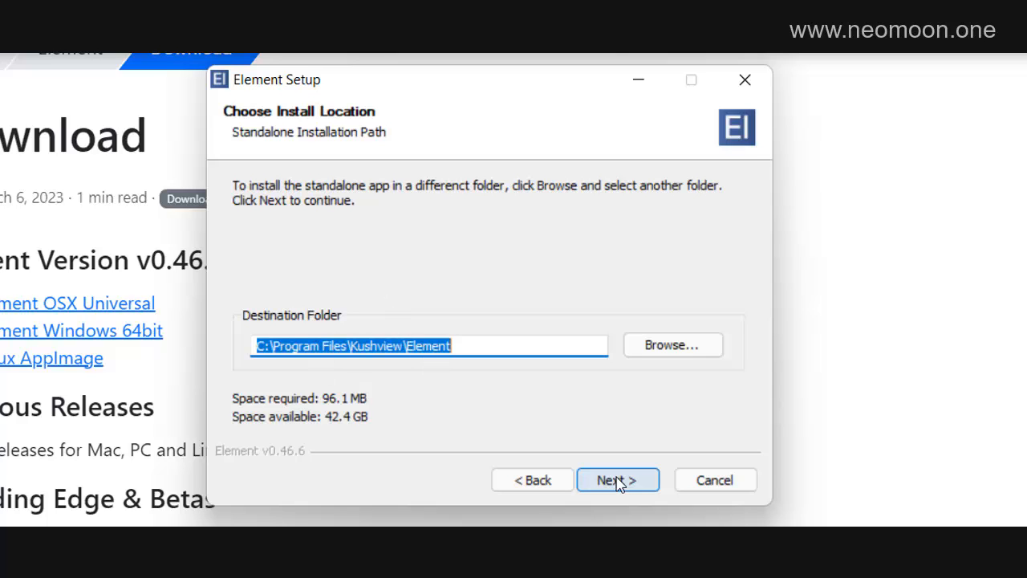
pyautogui.click(632, 484)
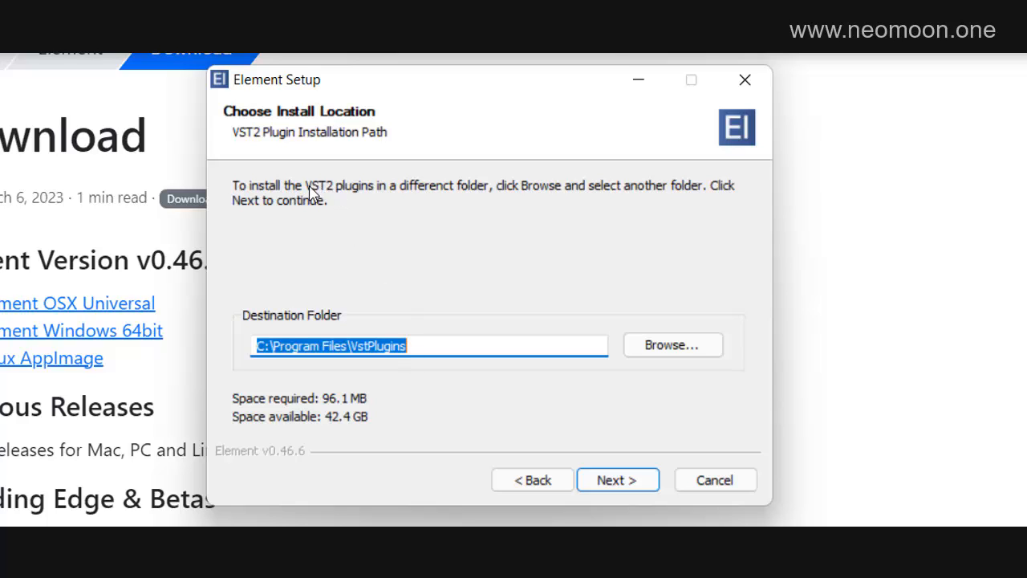
pyautogui.click(616, 481)
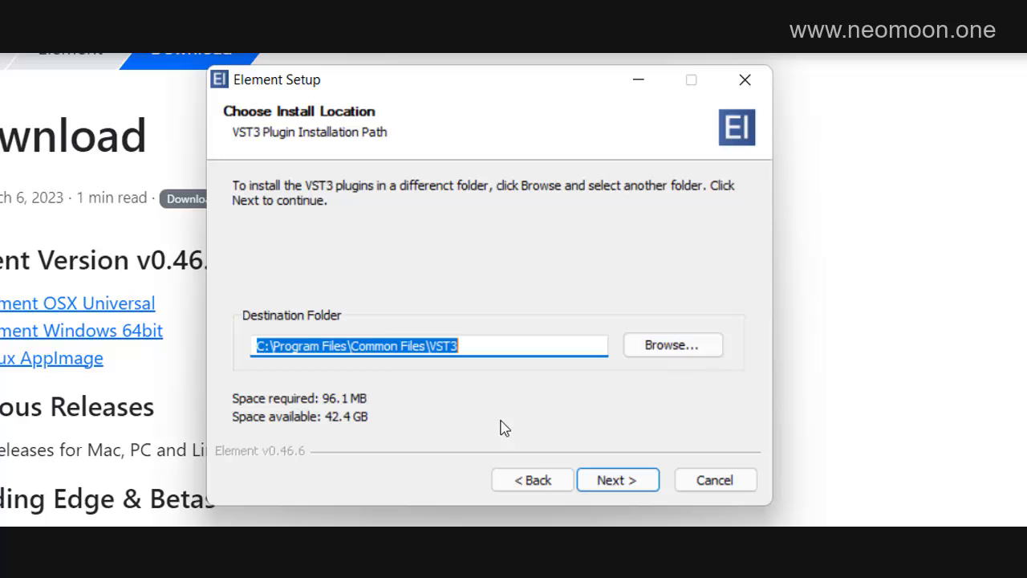
pyautogui.click(618, 486)
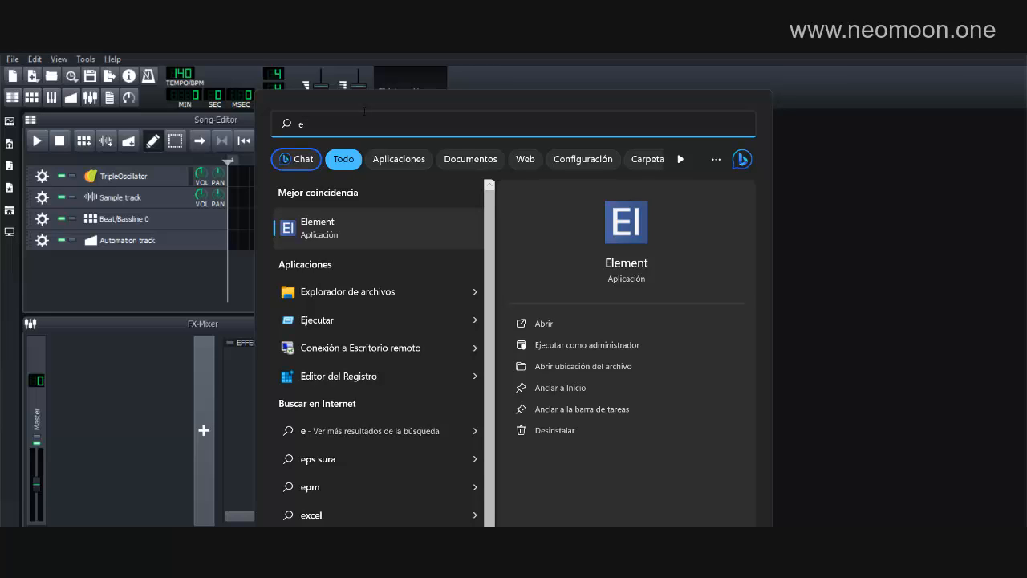
# Find and launch the standalone Element application, and open its Plugin Manager
pyautogui.write('lement')
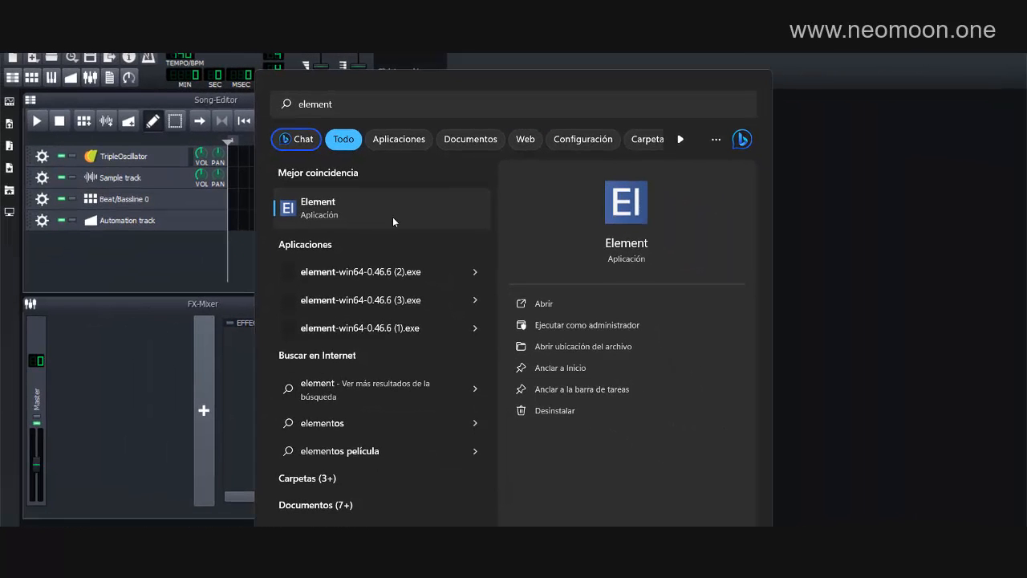
pyautogui.click(289, 210)
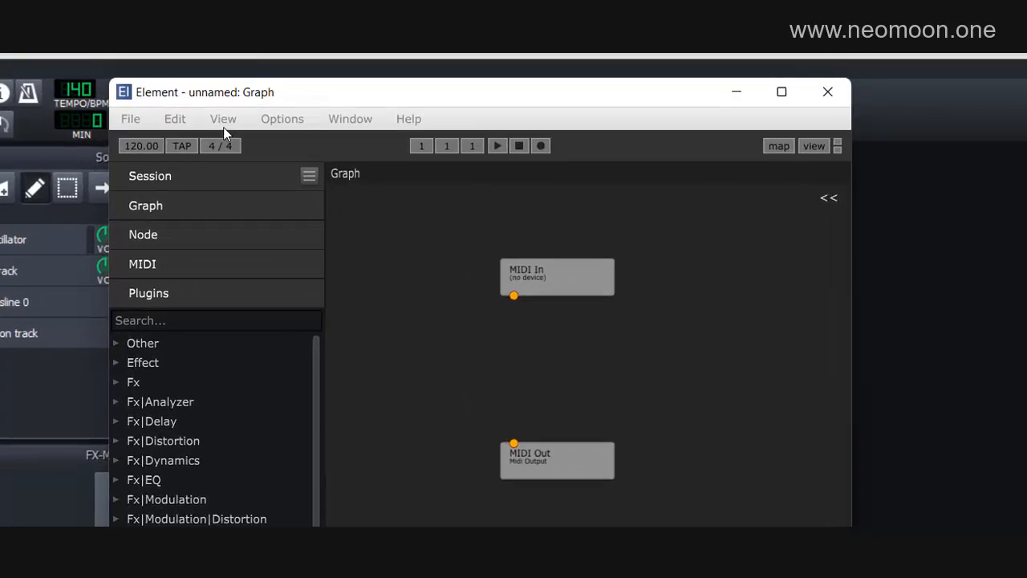
pyautogui.click(226, 125)
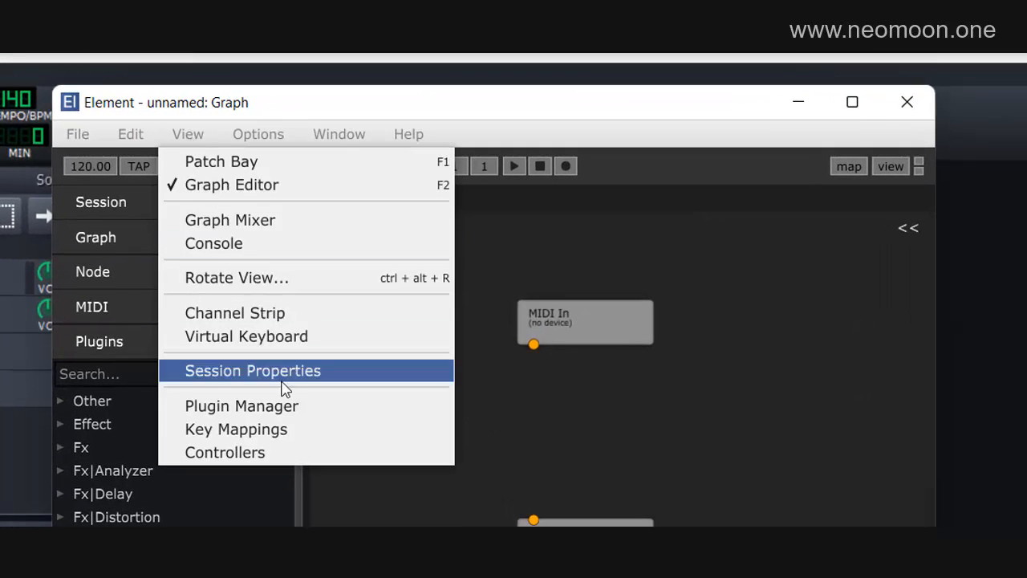
pyautogui.click(304, 354)
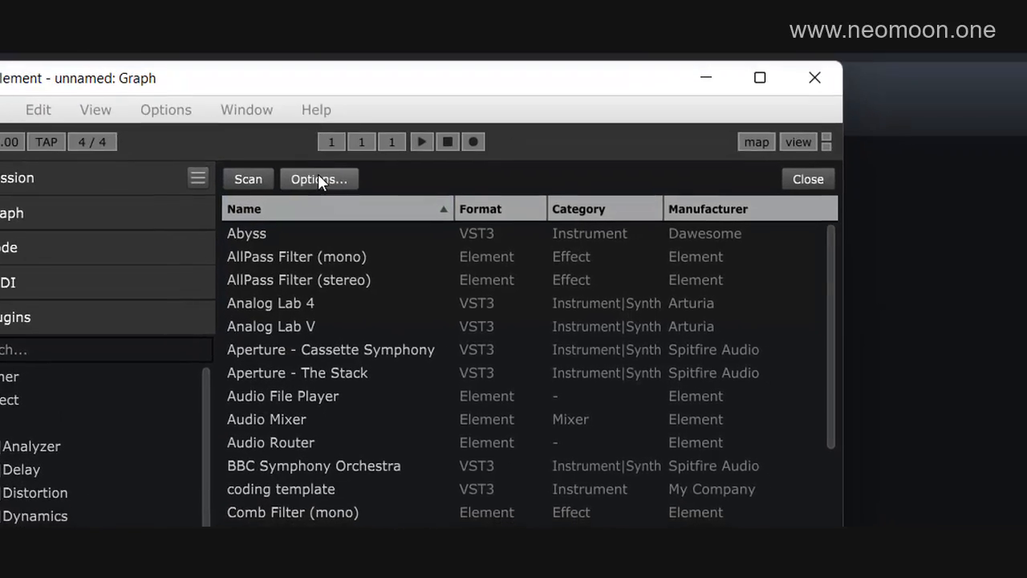
# Check the VST3 plugin search path in the Plugin Manager without changing it, and close the standalone Element application
pyautogui.click(408, 205)
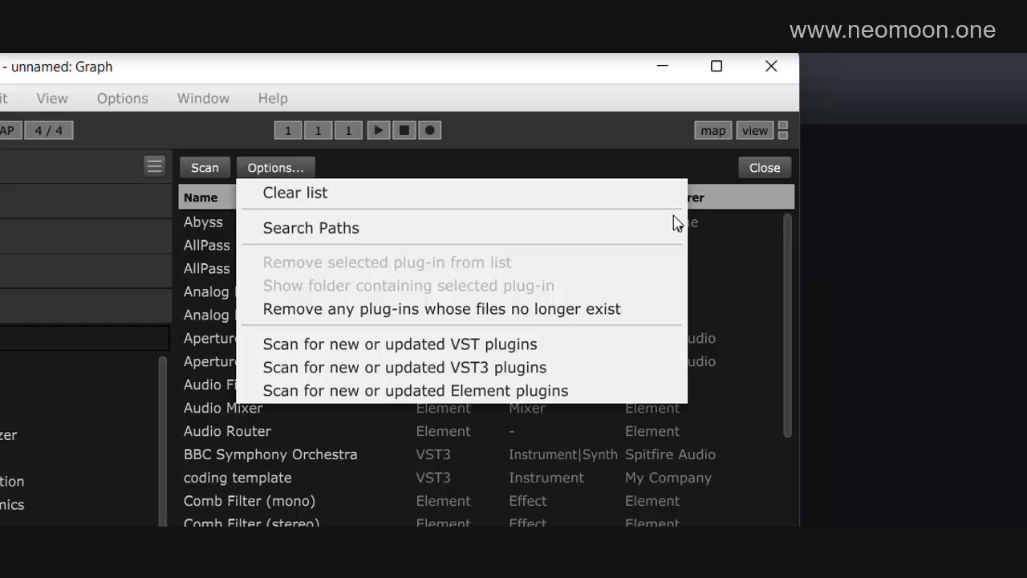
pyautogui.moveTo(676, 228)
pyautogui.click(774, 256)
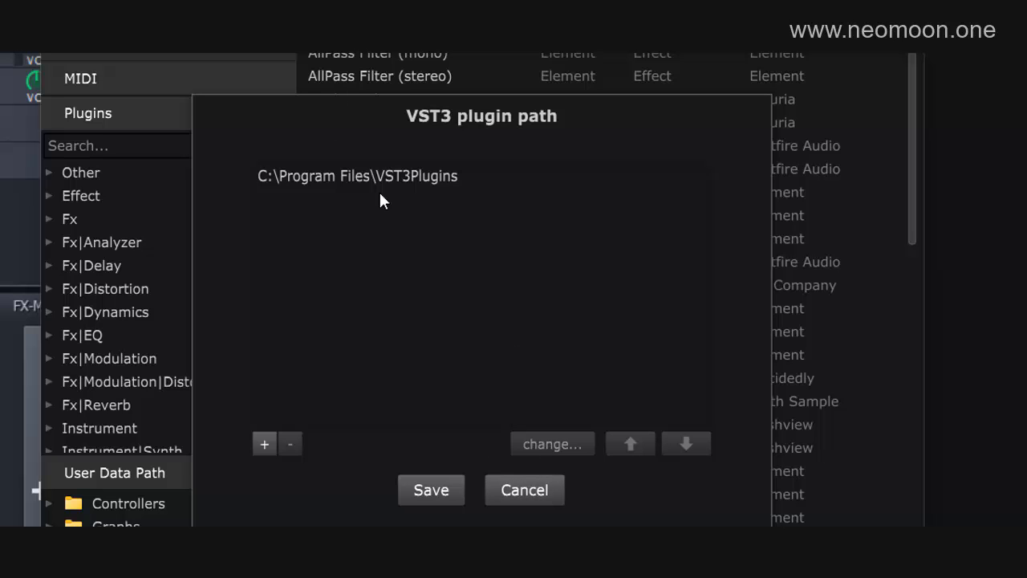
pyautogui.click(541, 497)
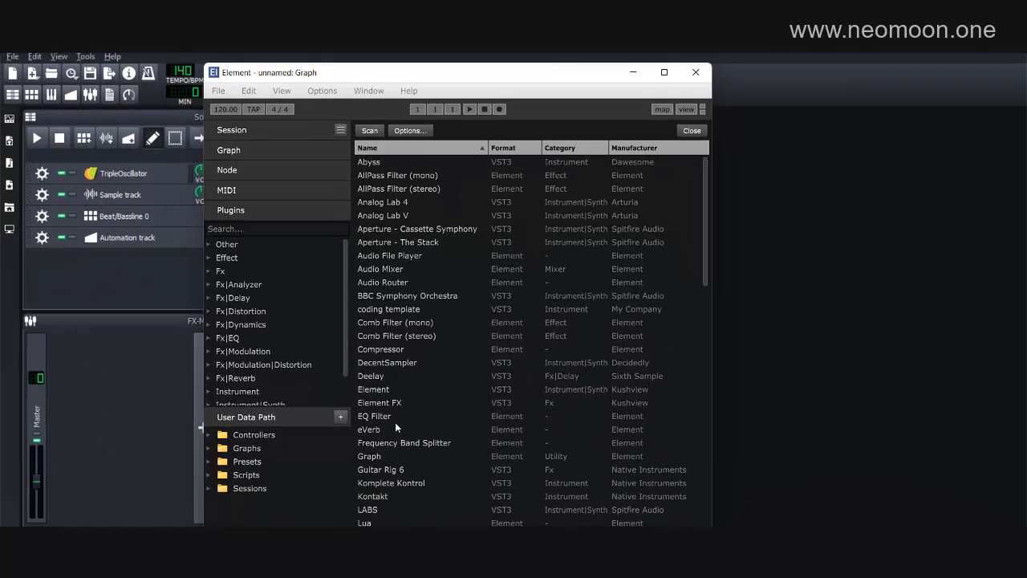
pyautogui.click(697, 74)
pyautogui.click(452, 353)
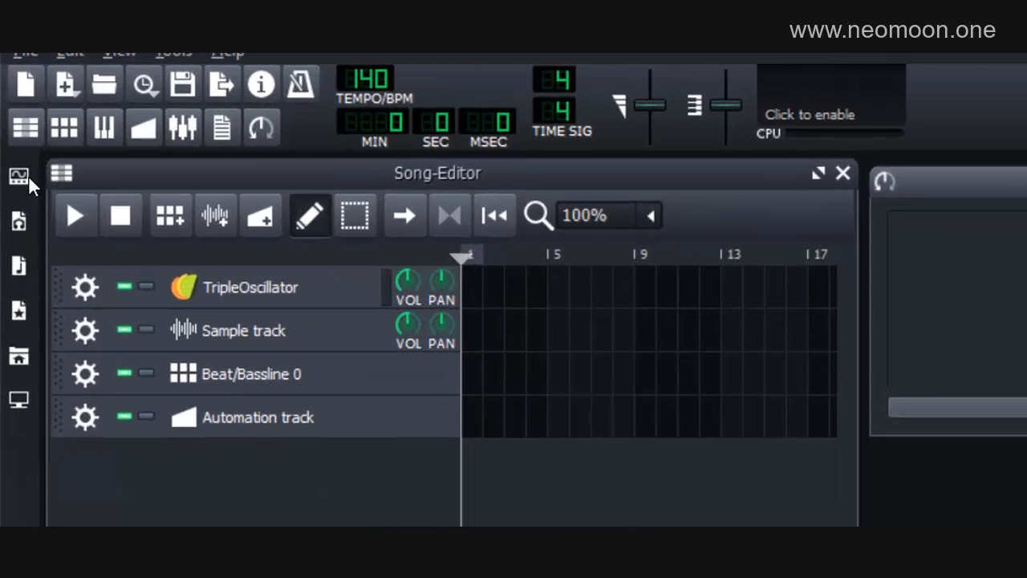
# Switch to LMMS and add a VeSTige instrument track below the Automation track in the Song-Editor
pyautogui.click(9, 121)
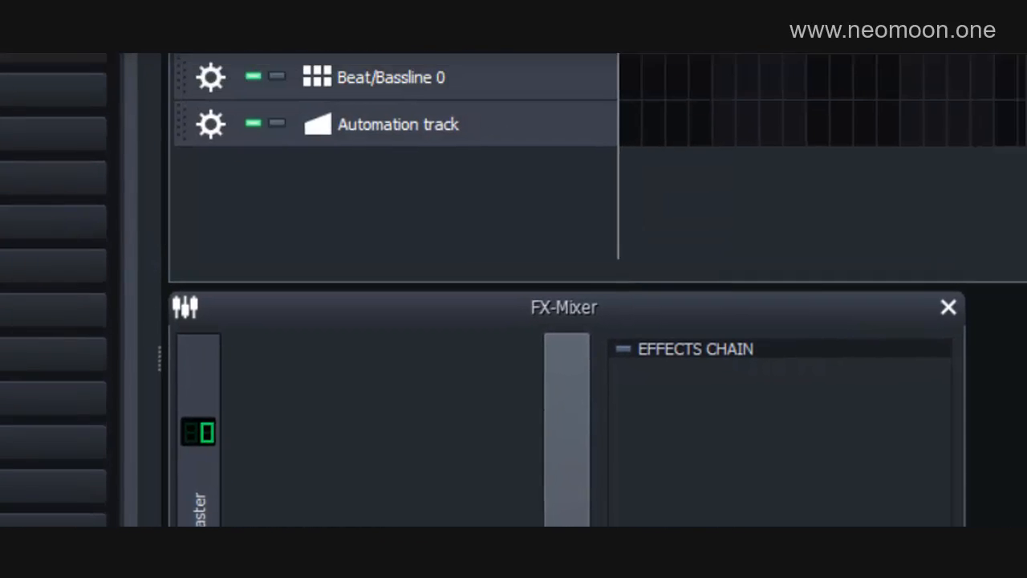
pyautogui.moveTo(149, 444); pyautogui.dragTo(271, 240)
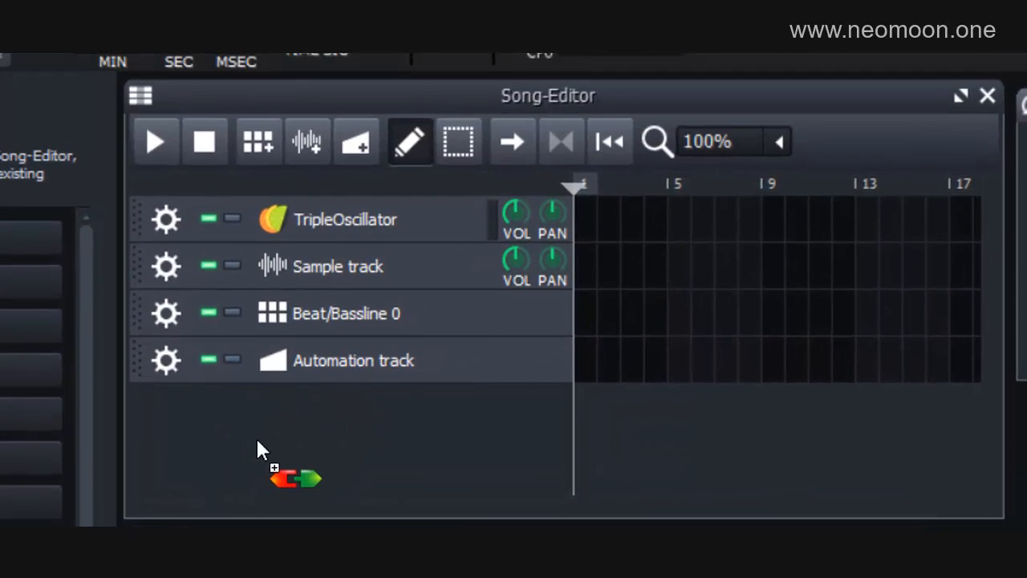
pyautogui.moveTo(256, 449); pyautogui.dragTo(288, 426)
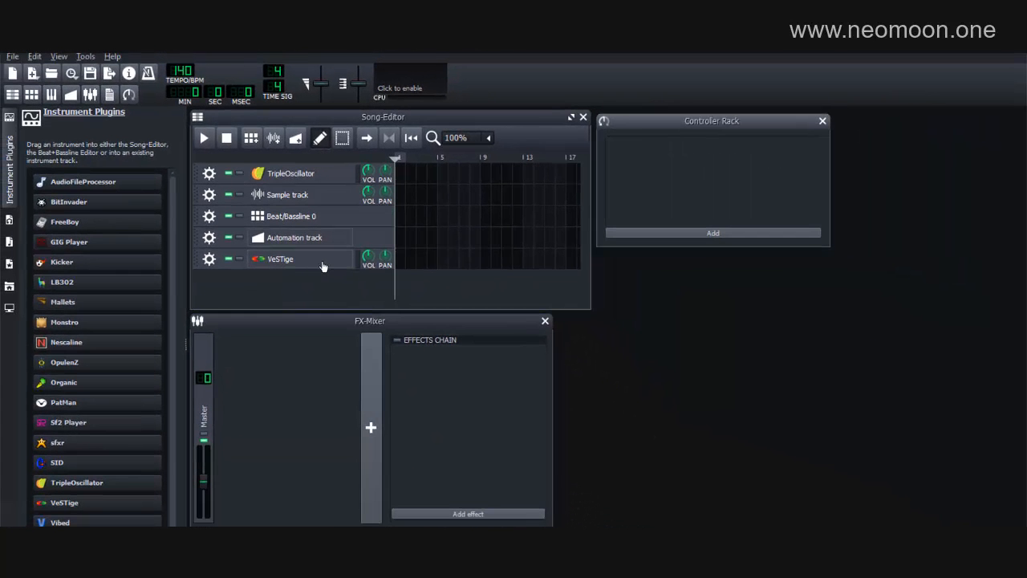
# Open the VeSTige track's instrument window and load KV_Element.dll from C:\Program Files\VstPlugins into it
pyautogui.click(320, 262)
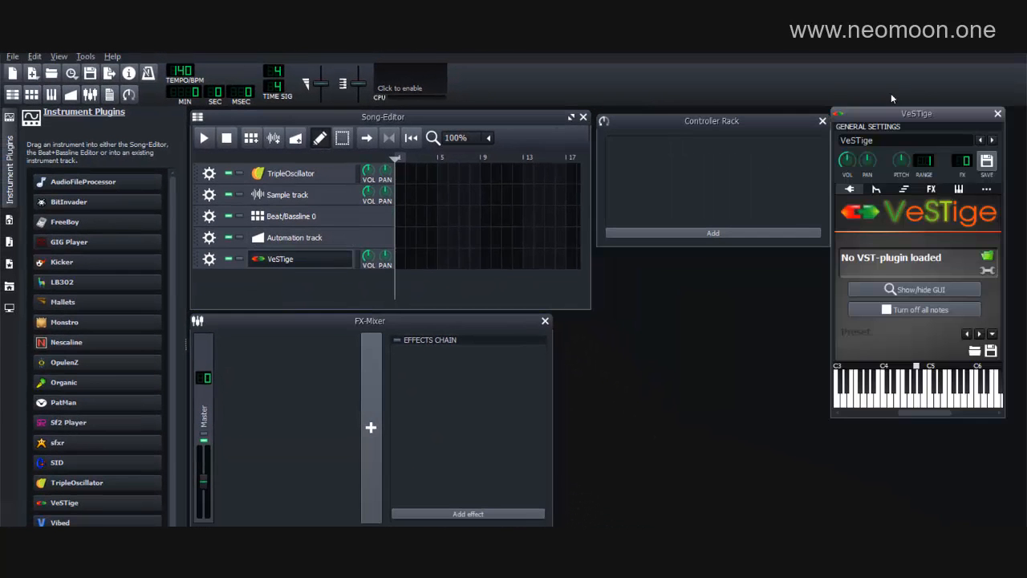
pyautogui.moveTo(894, 114); pyautogui.dragTo(718, 131)
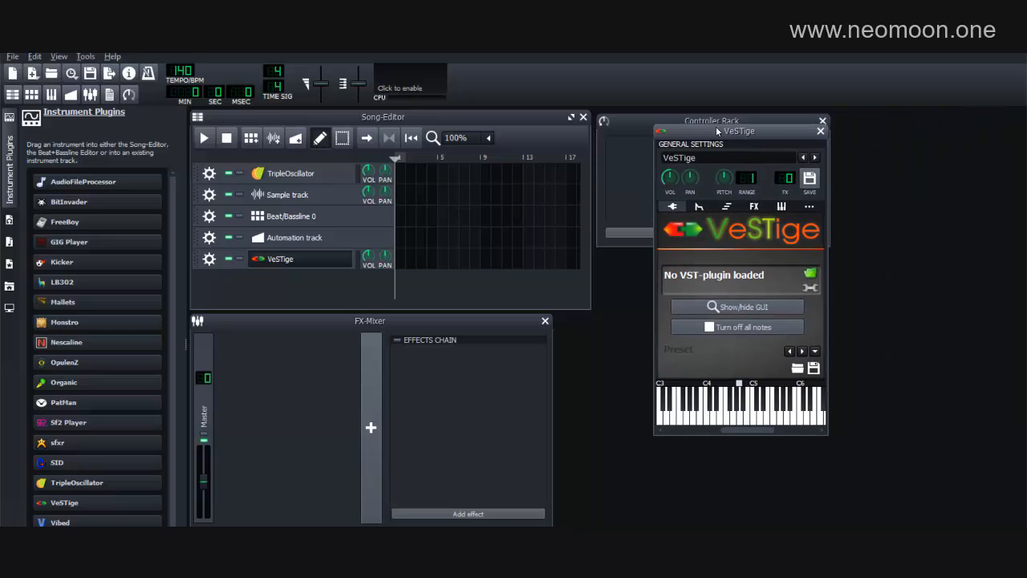
pyautogui.click(810, 274)
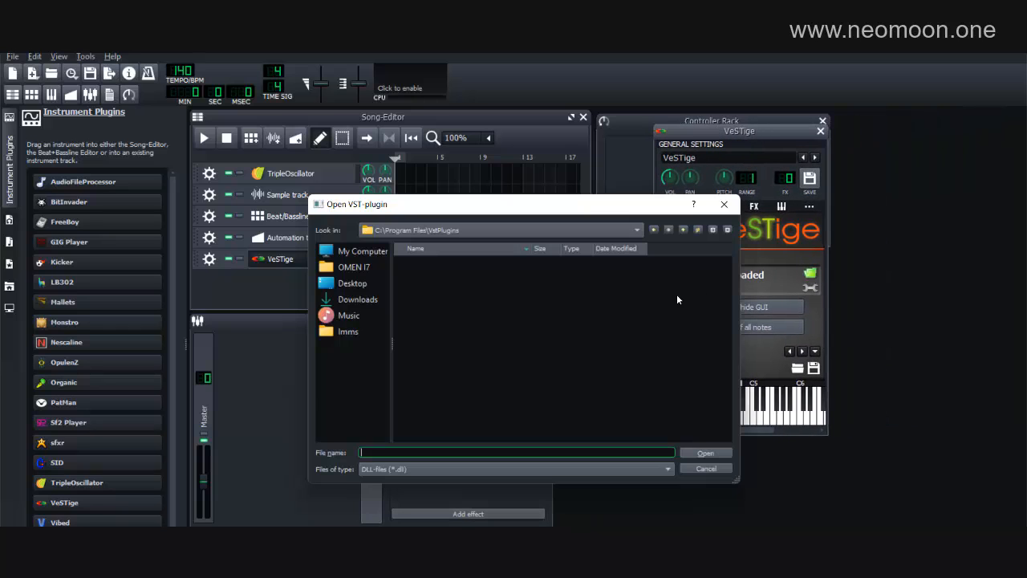
pyautogui.scroll(-5, 517, 338)
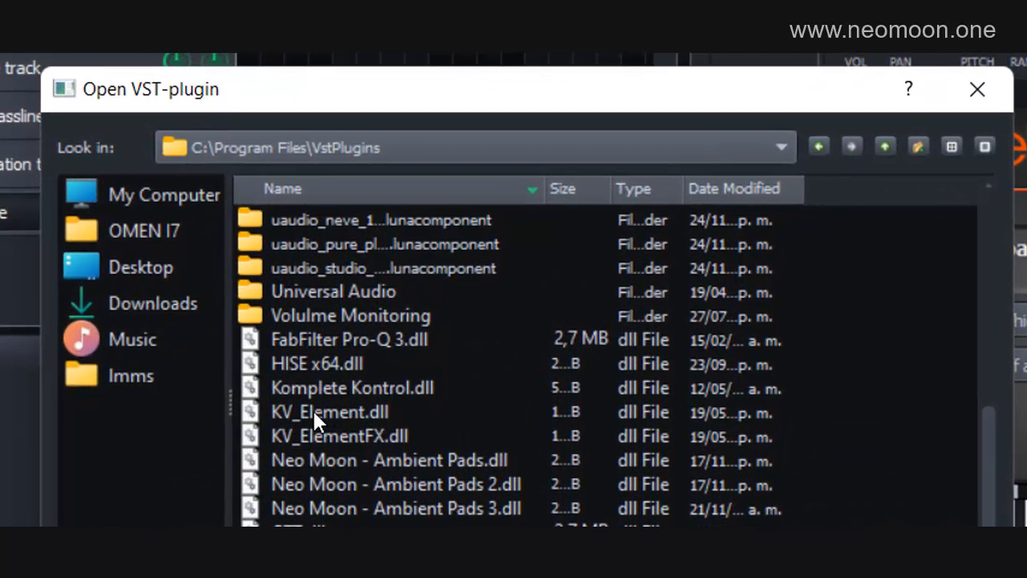
pyautogui.click(314, 413)
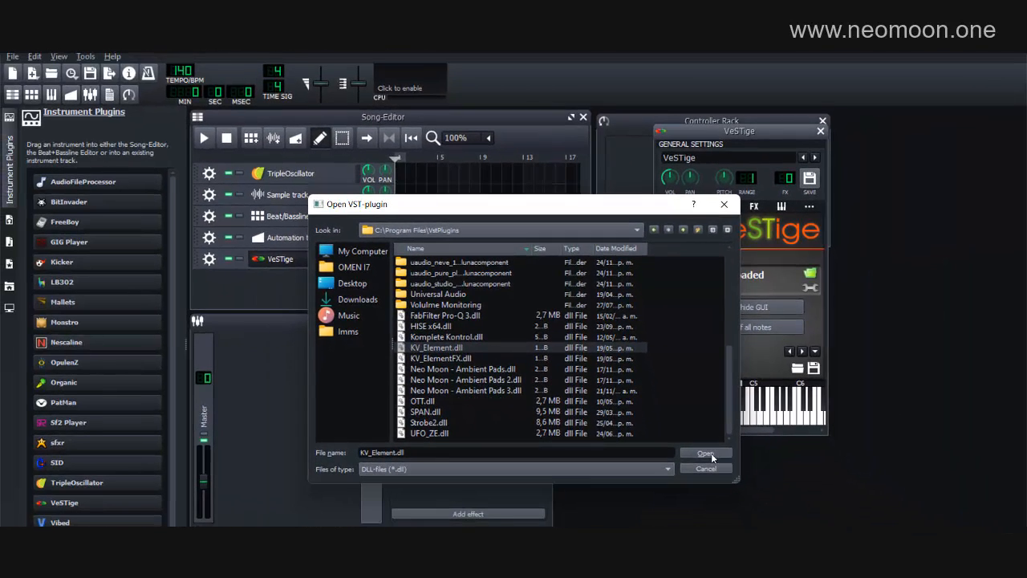
pyautogui.click(706, 453)
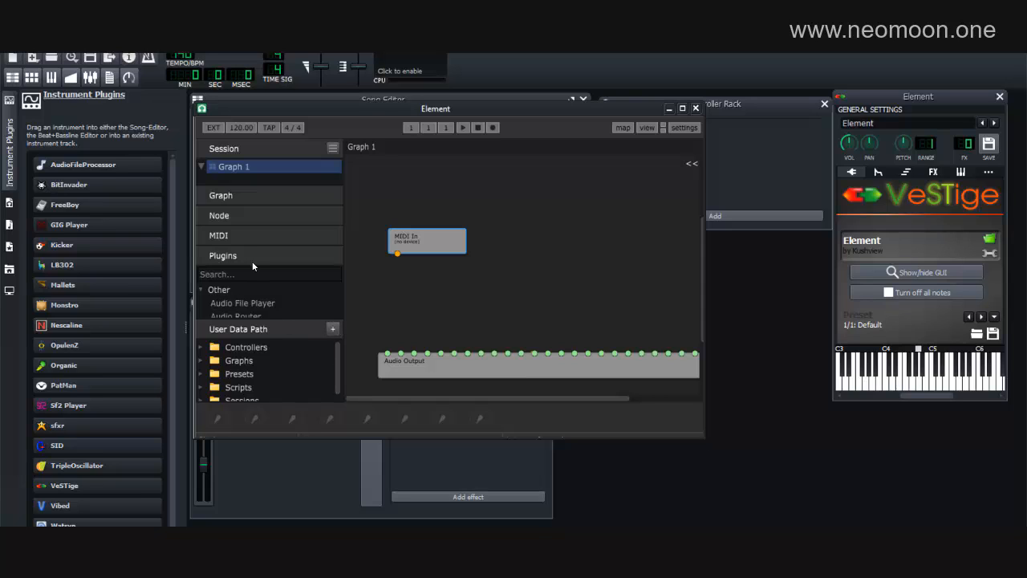
# Shift the Element window slightly and move the MIDI In node a little lower in Graph 1
pyautogui.click(201, 274)
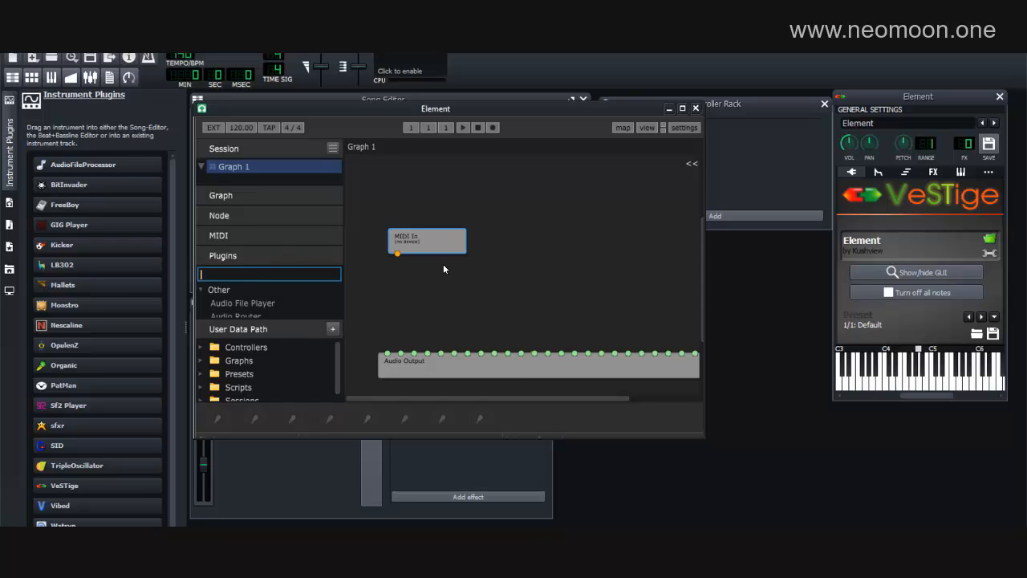
pyautogui.moveTo(387, 115)
pyautogui.mouseDown()
pyautogui.moveTo(397, 108)
pyautogui.moveTo(367, 107)
pyautogui.moveTo(382, 107)
pyautogui.mouseUp()
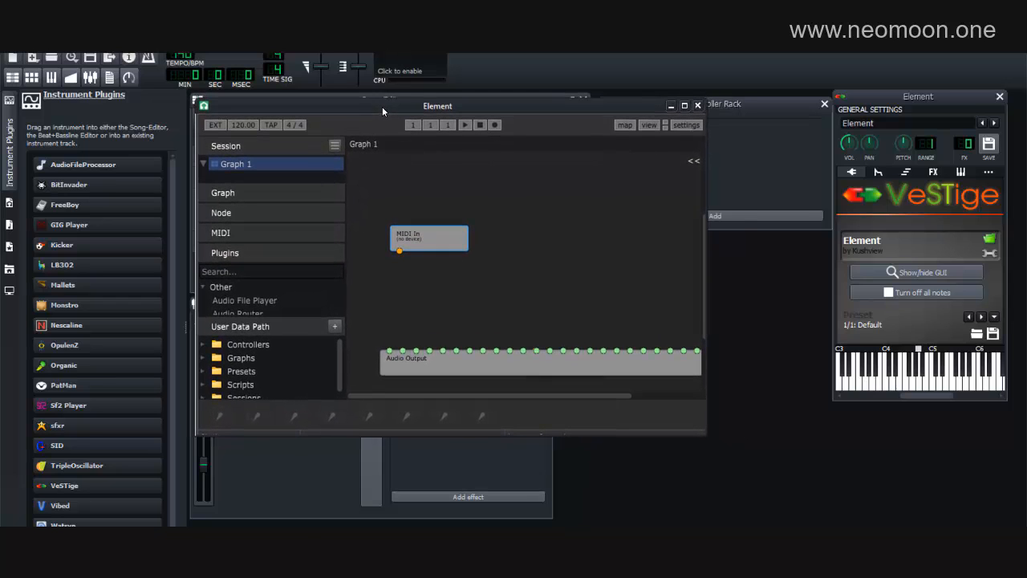
pyautogui.moveTo(431, 233); pyautogui.dragTo(425, 259)
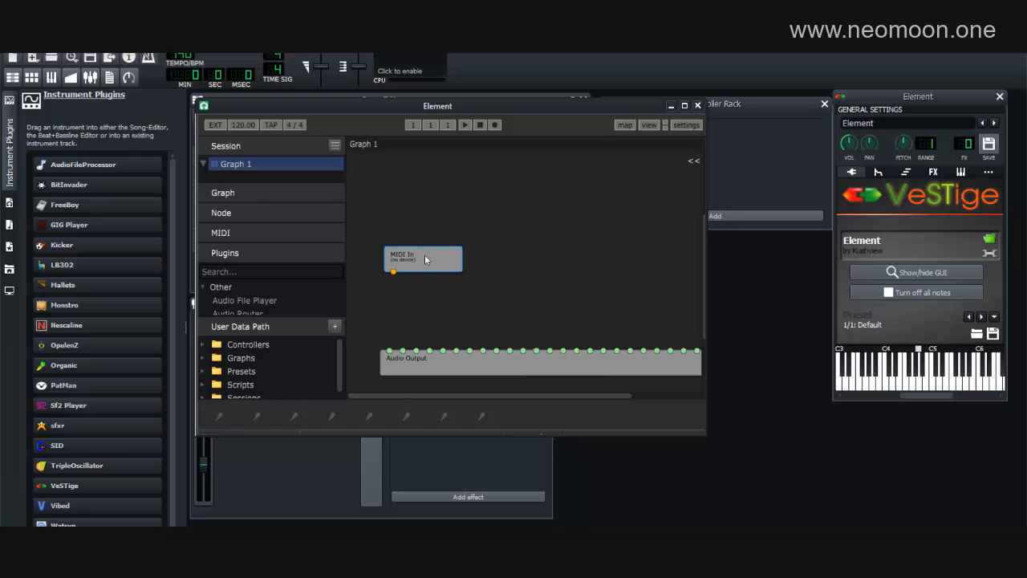
# Search the Element plugins for "neo", add the VST3 Neo Moon Test Plugin to Graph 1, and move its window clear of the graph
pyautogui.click(249, 272)
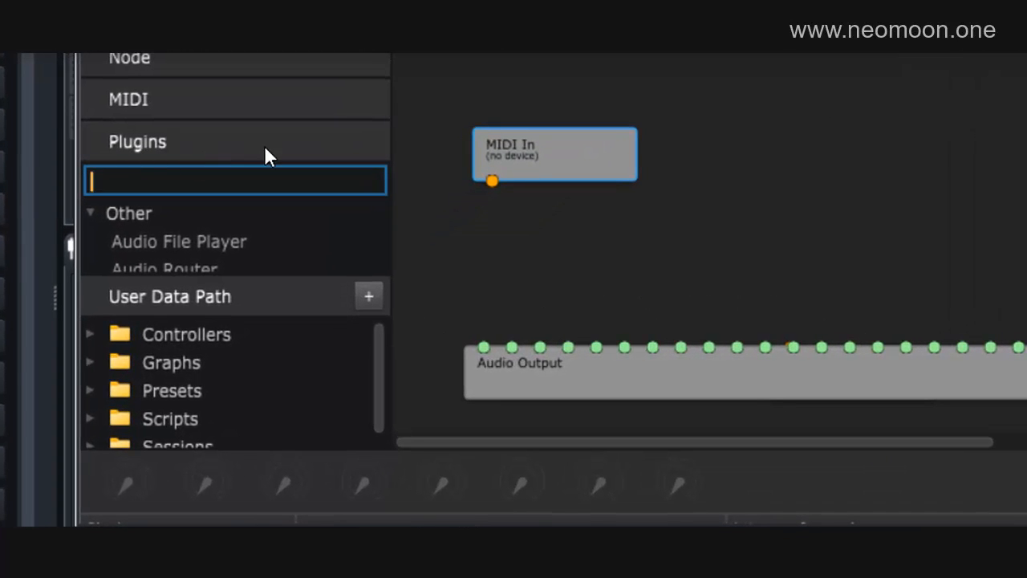
pyautogui.write('neo')
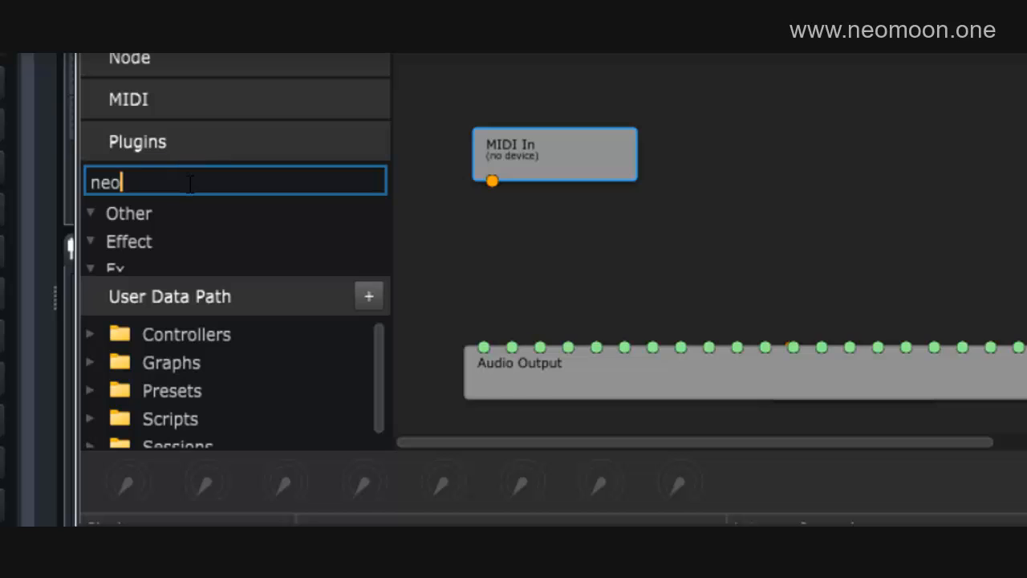
pyautogui.scroll(-4, 188, 231)
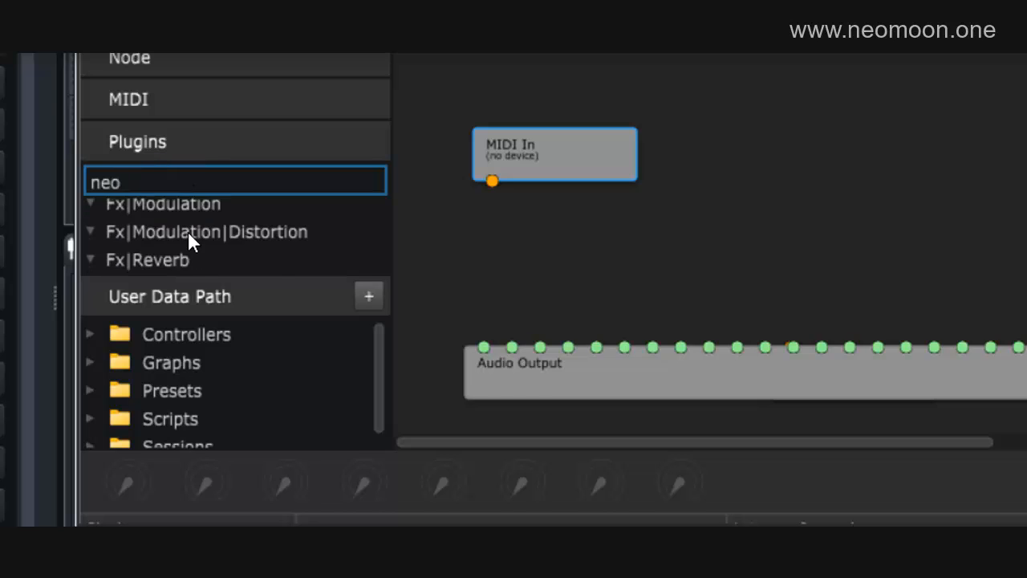
pyautogui.scroll(3, 187, 231)
pyautogui.scroll(-1, 188, 232)
pyautogui.scroll(1, 188, 233)
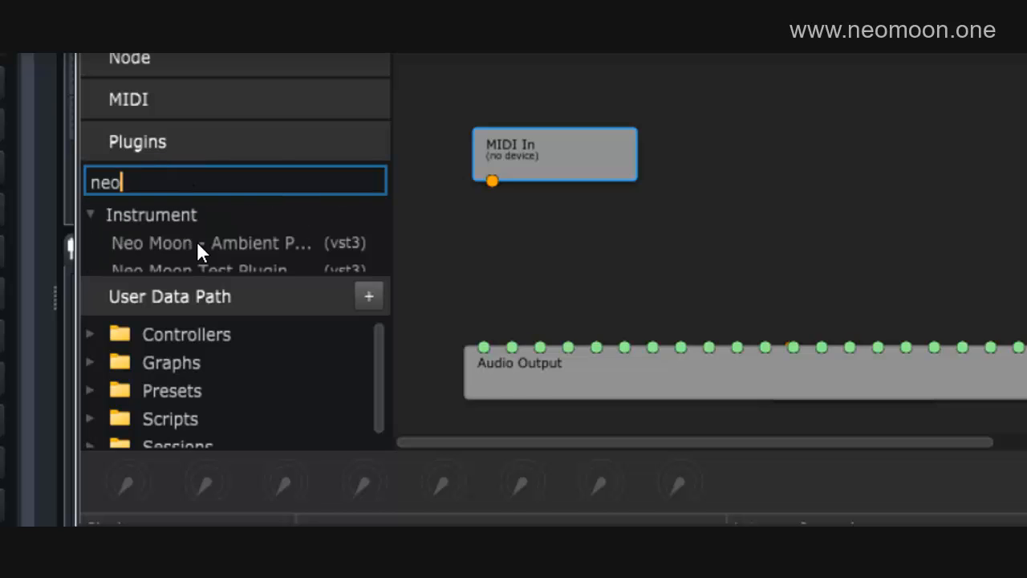
pyautogui.click(206, 261)
pyautogui.moveTo(191, 260); pyautogui.dragTo(549, 247)
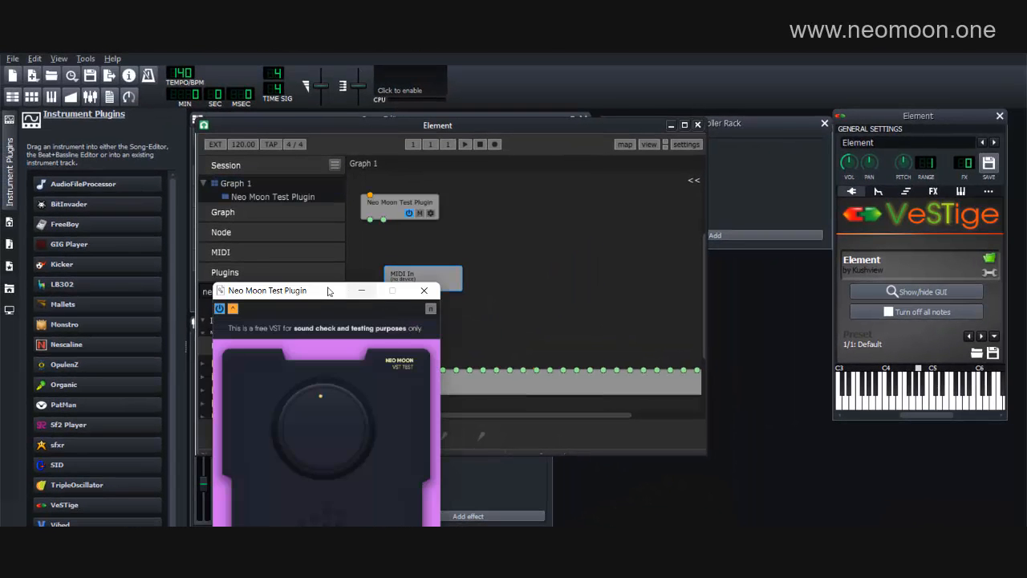
pyautogui.moveTo(313, 296); pyautogui.dragTo(828, 134)
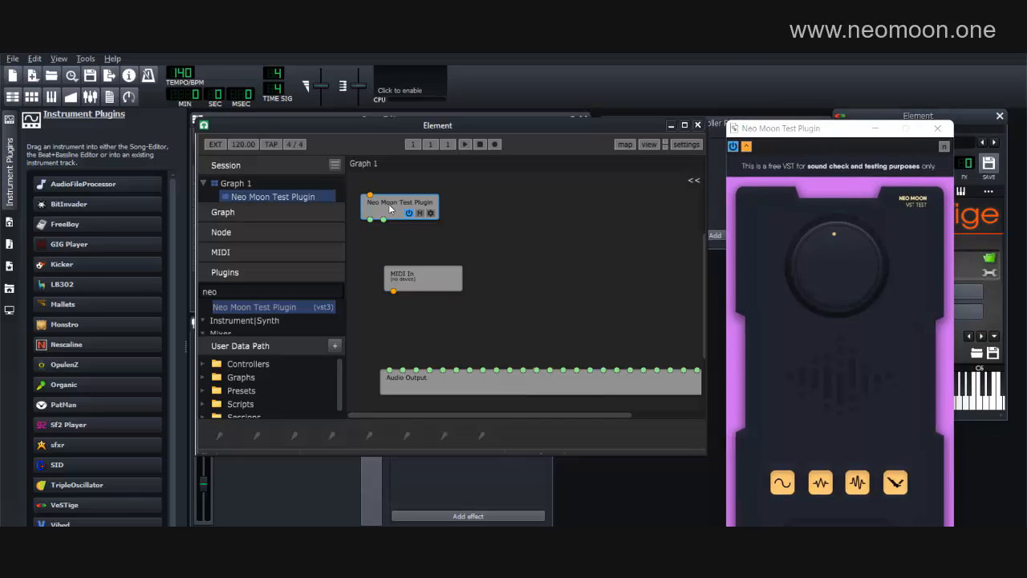
# Place the Neo Moon Test Plugin node below MIDI In, connect MIDI In to it, and wire its two outputs to Audio Output's first two inputs
pyautogui.moveTo(389, 204); pyautogui.dragTo(409, 326)
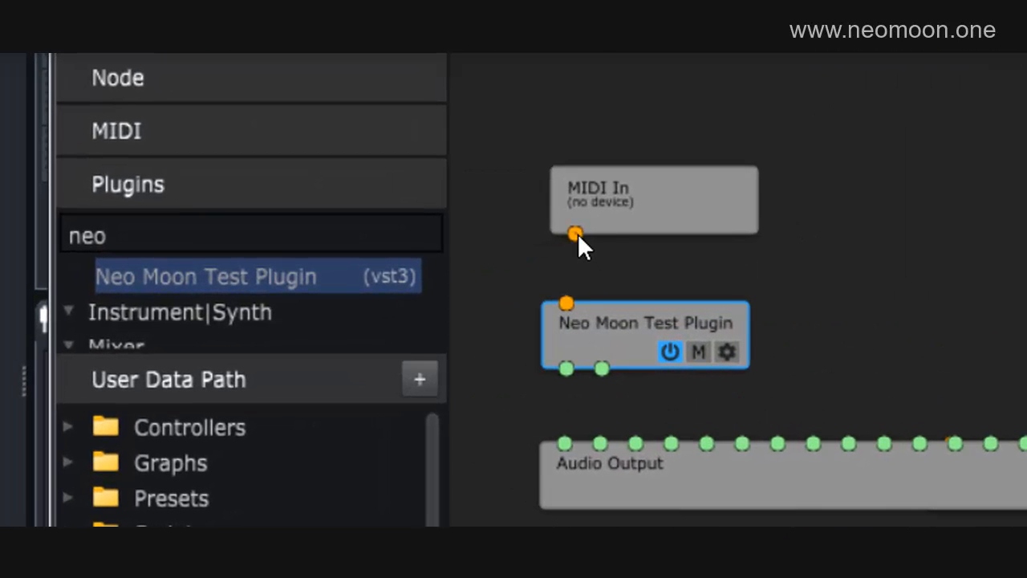
pyautogui.moveTo(568, 293); pyautogui.dragTo(566, 303)
pyautogui.moveTo(565, 443); pyautogui.dragTo(567, 368)
pyautogui.moveTo(602, 326); pyautogui.dragTo(619, 314)
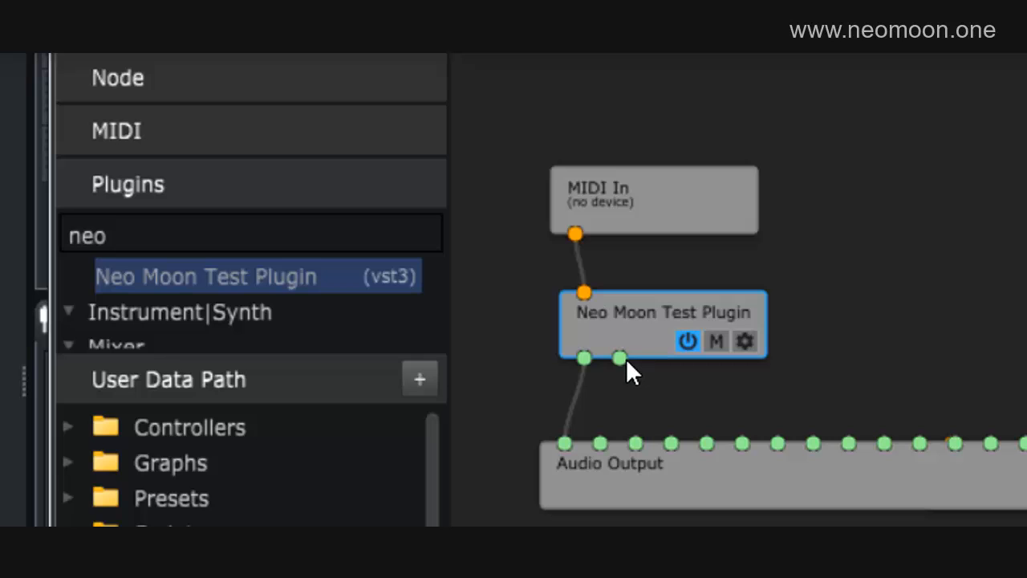
pyautogui.moveTo(604, 398); pyautogui.dragTo(598, 437)
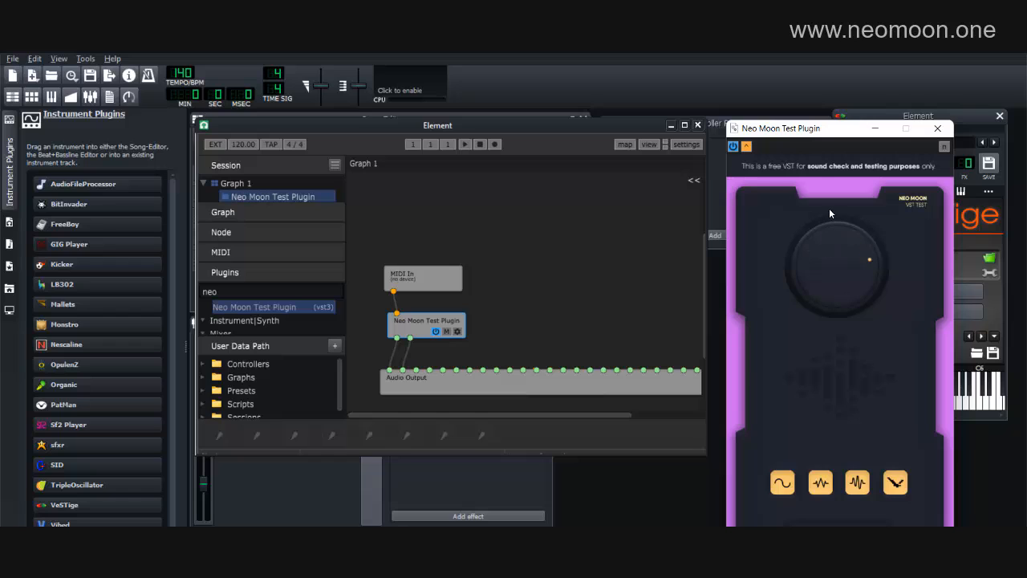
# Try out the Neo Moon Test Plugin's controls by turning its large knob and switching off its second and third waveform buttons
pyautogui.moveTo(837, 278); pyautogui.dragTo(845, 307)
pyautogui.moveTo(818, 128)
pyautogui.mouseDown()
pyautogui.moveTo(801, 123)
pyautogui.moveTo(811, 122)
pyautogui.mouseUp()
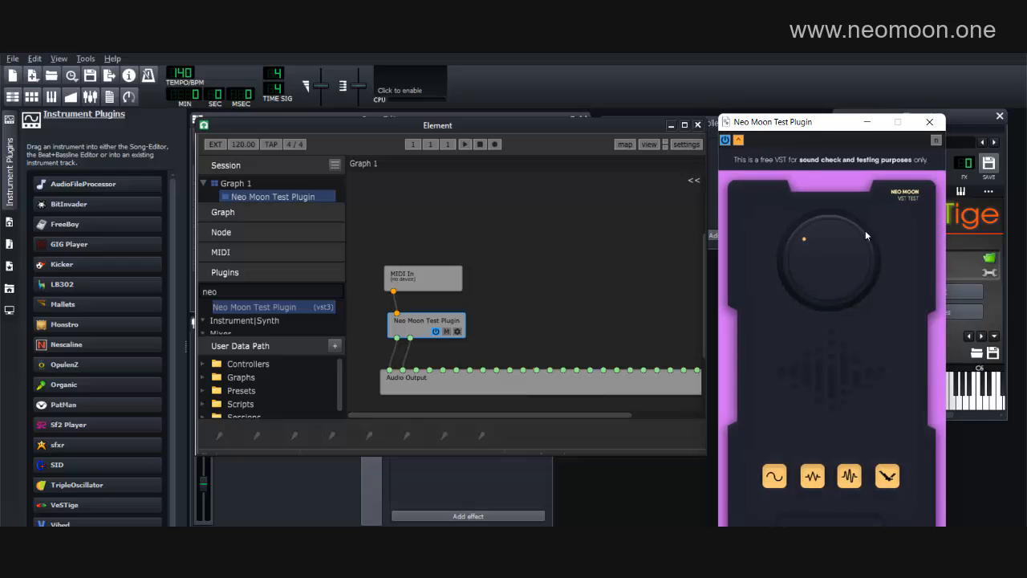
pyautogui.click(849, 476)
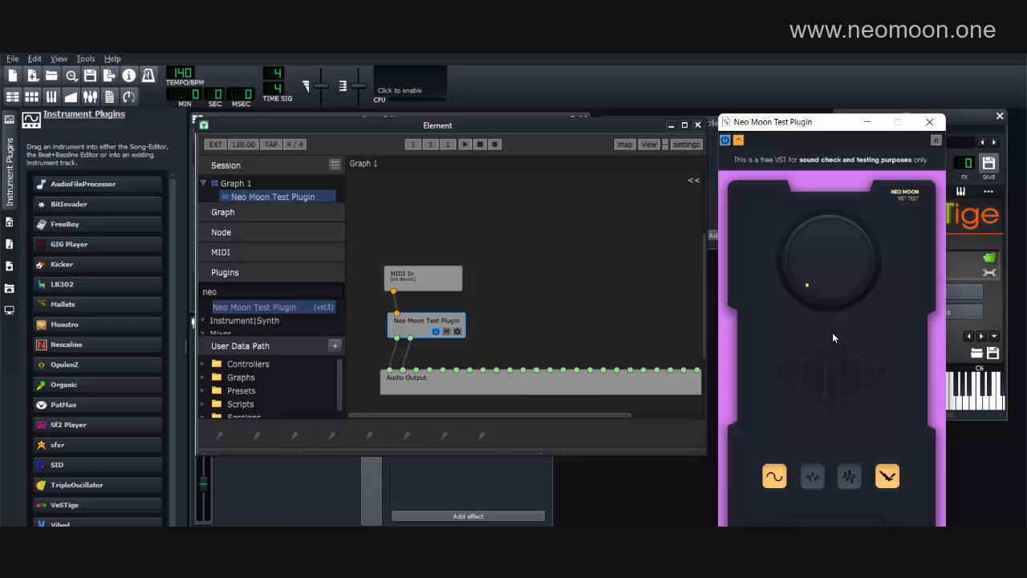
pyautogui.moveTo(801, 213)
pyautogui.mouseDown()
pyautogui.moveTo(802, 130)
pyautogui.moveTo(801, 201)
pyautogui.mouseUp()
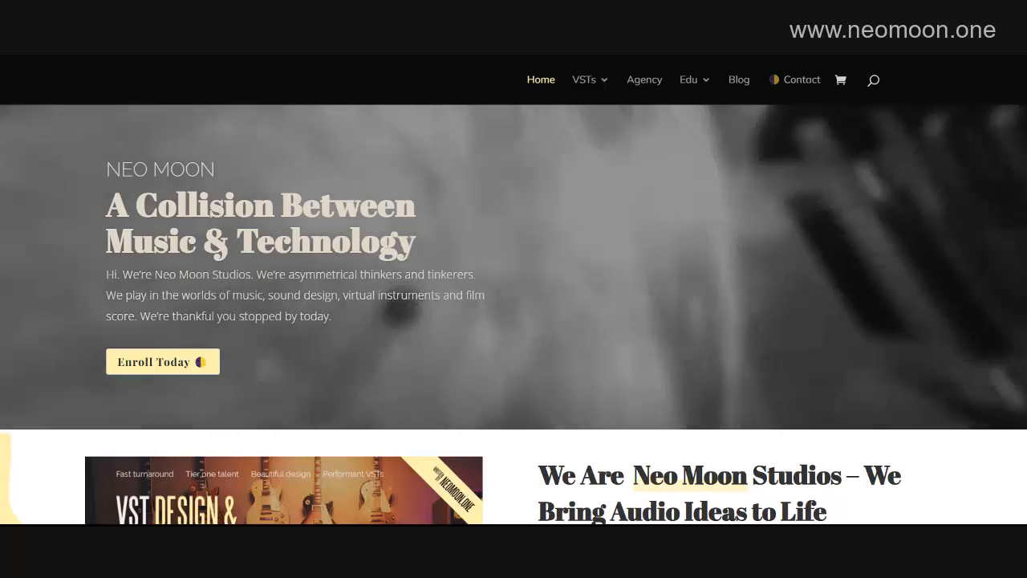
pyautogui.scroll(-3, 513, 315)
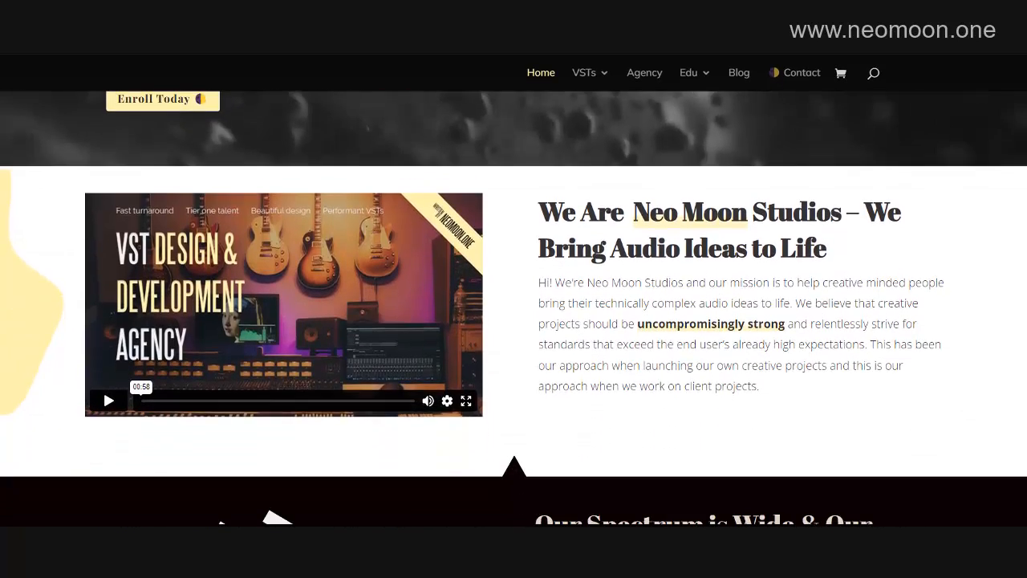
pyautogui.scroll(-1, 514, 315)
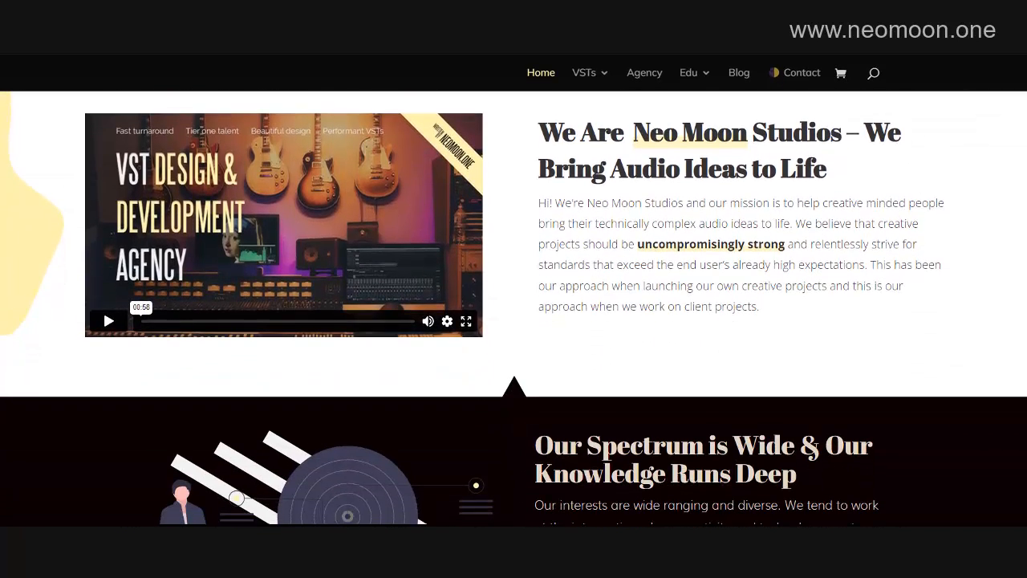
pyautogui.scroll(-4, 103, 308)
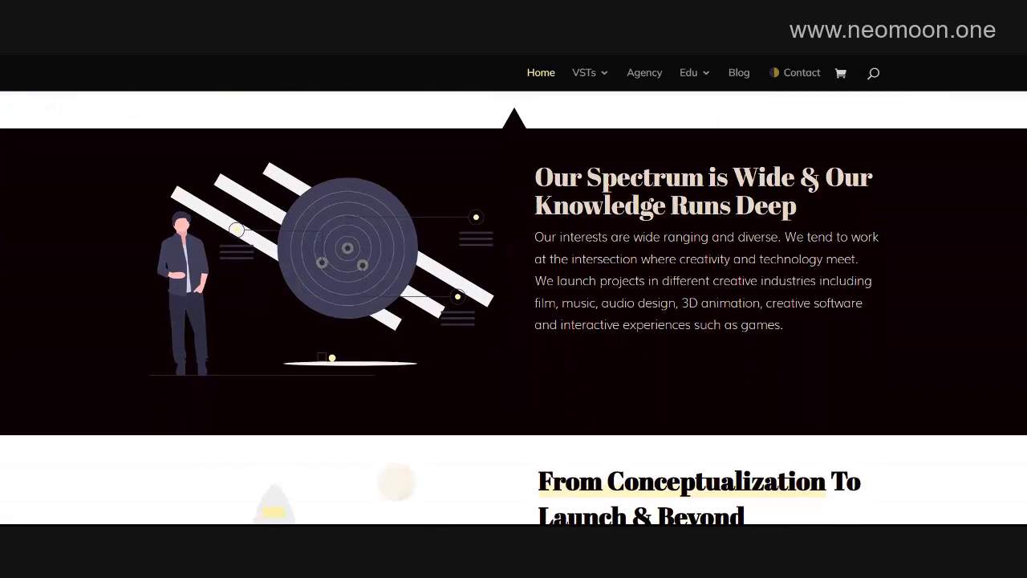
pyautogui.scroll(-3, 514, 314)
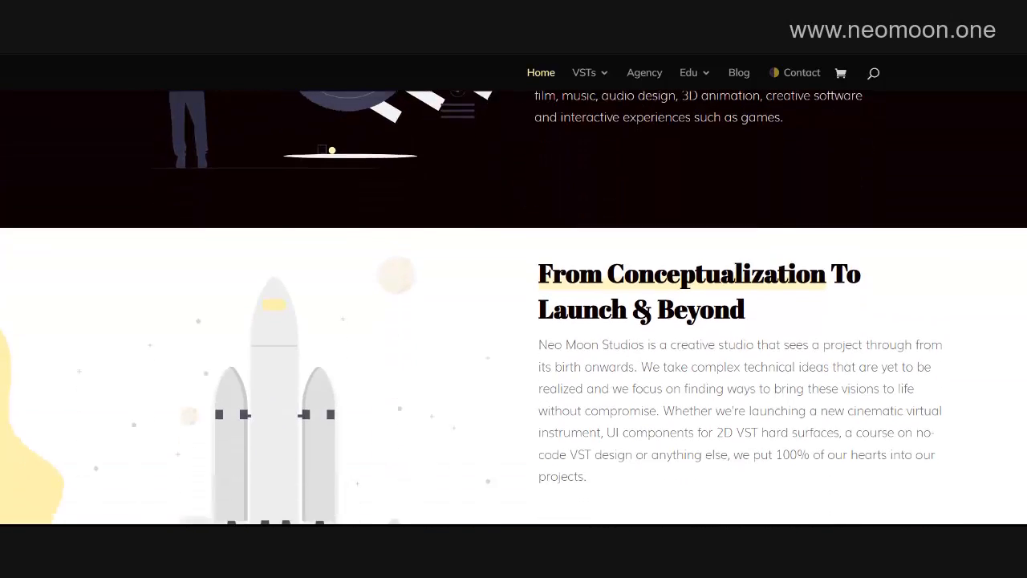